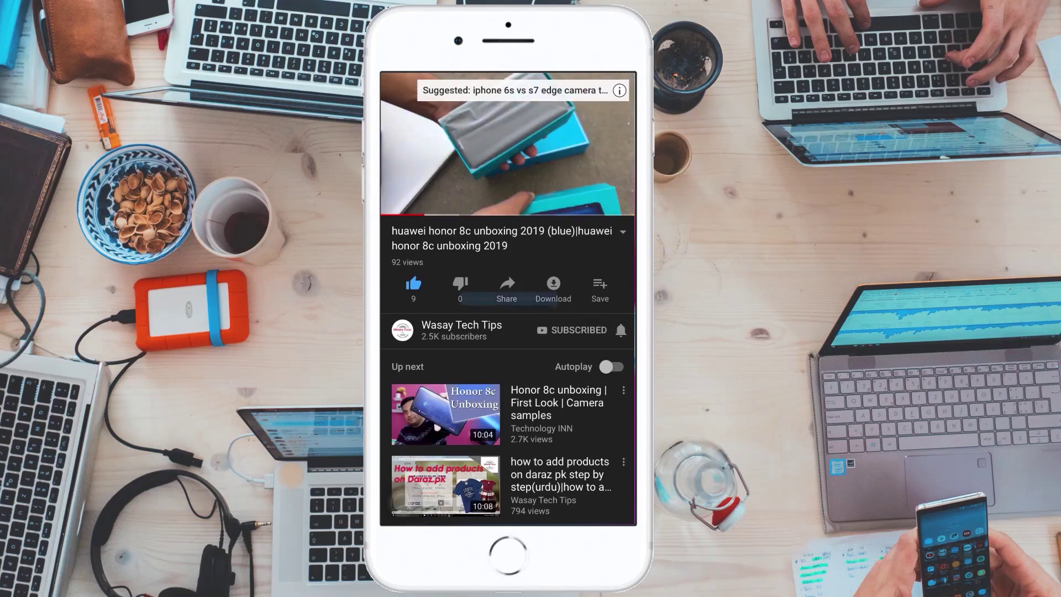
- Launch ActivePresenter with the Dark theme and start a new Blank Project
left_click(621, 330)
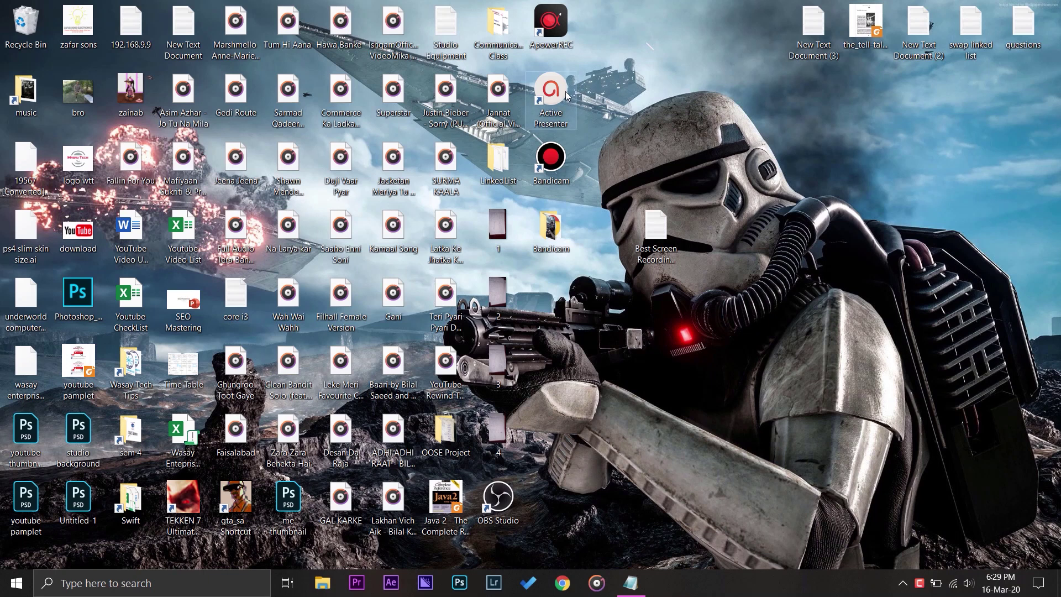
double_click(566, 96)
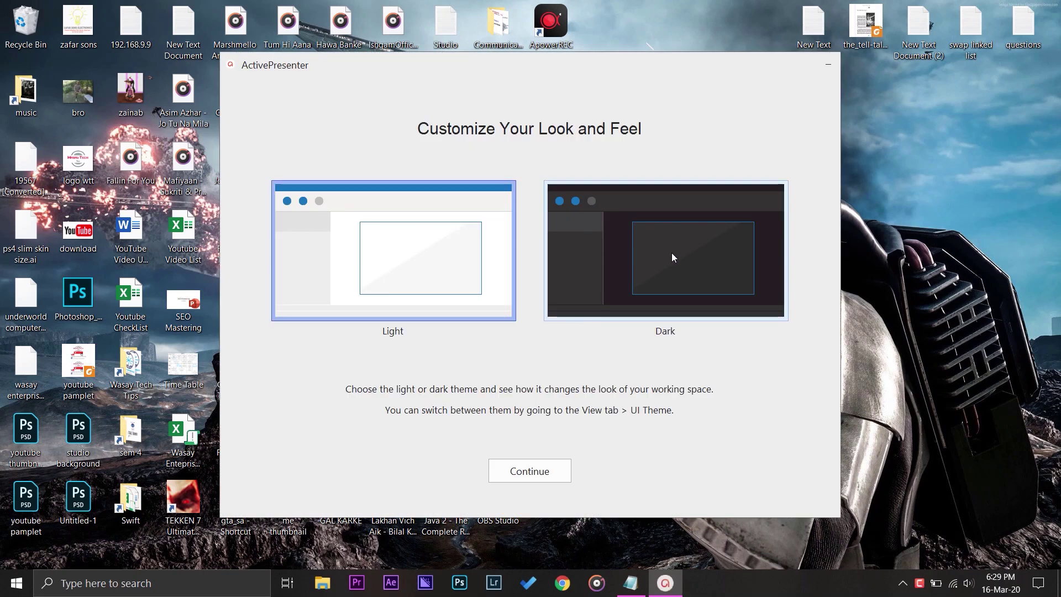
left_click(605, 241)
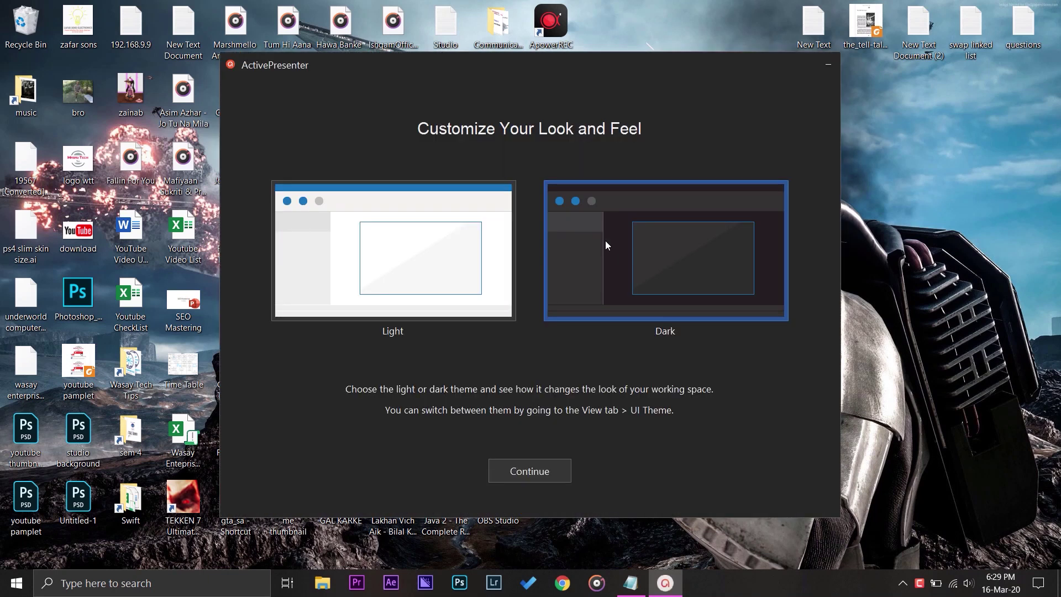
left_click(544, 471)
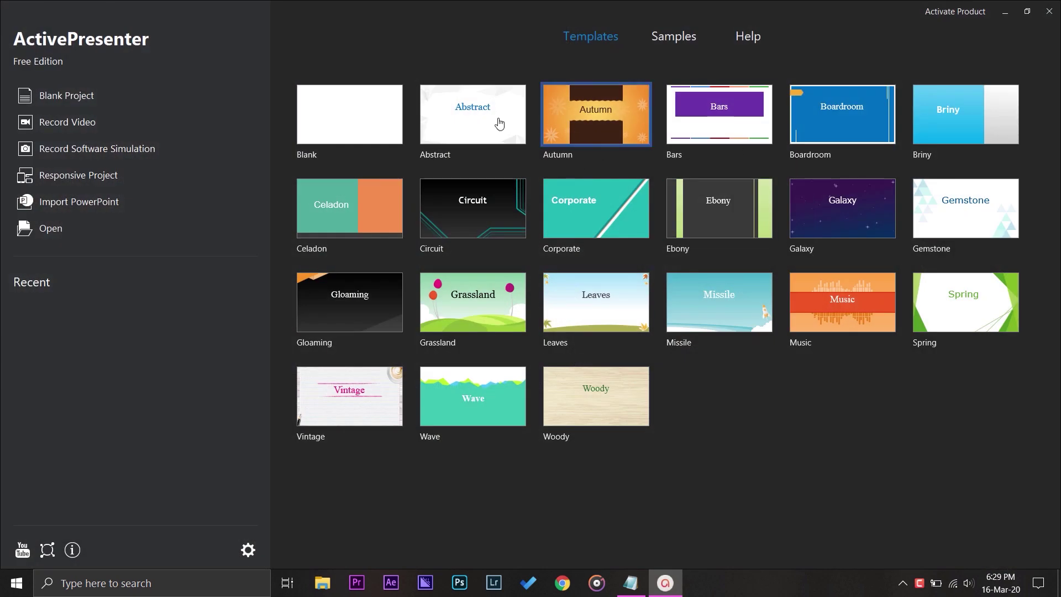
left_click(376, 131)
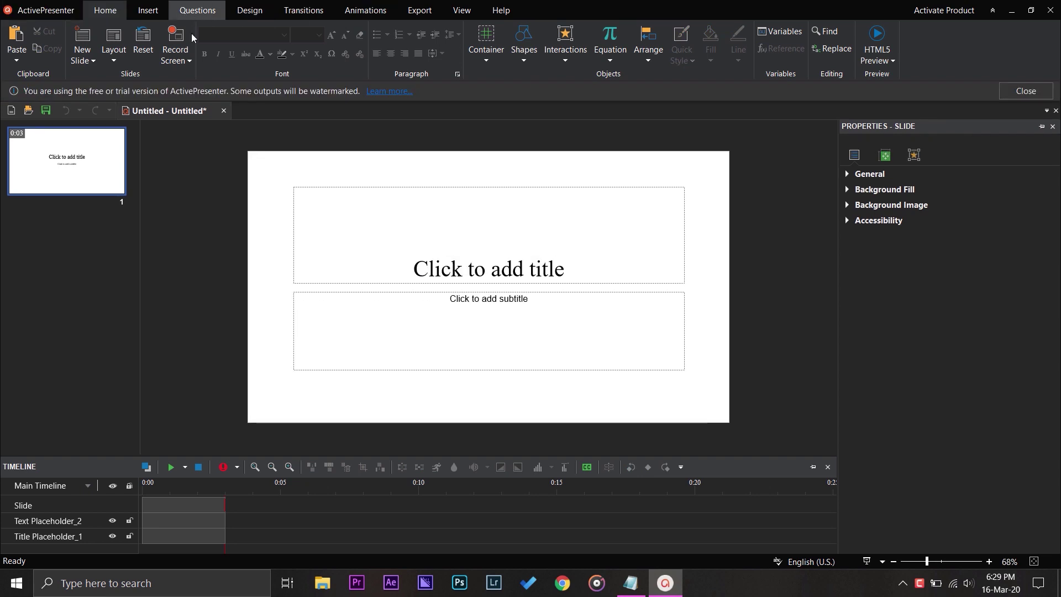
- Set up a Record Video capture sized 1920×1080
left_click(178, 60)
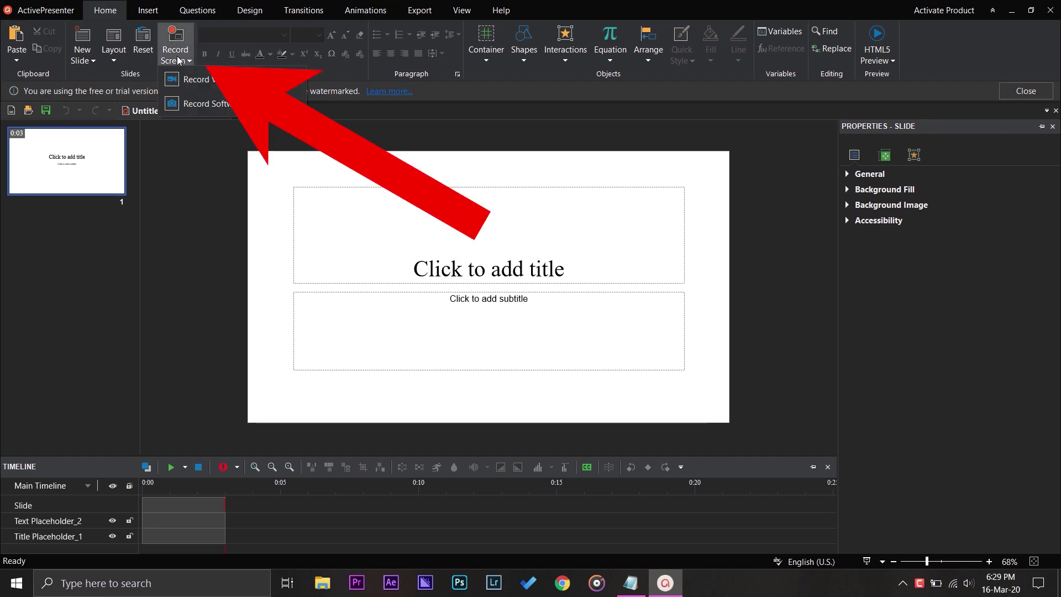
left_click(200, 81)
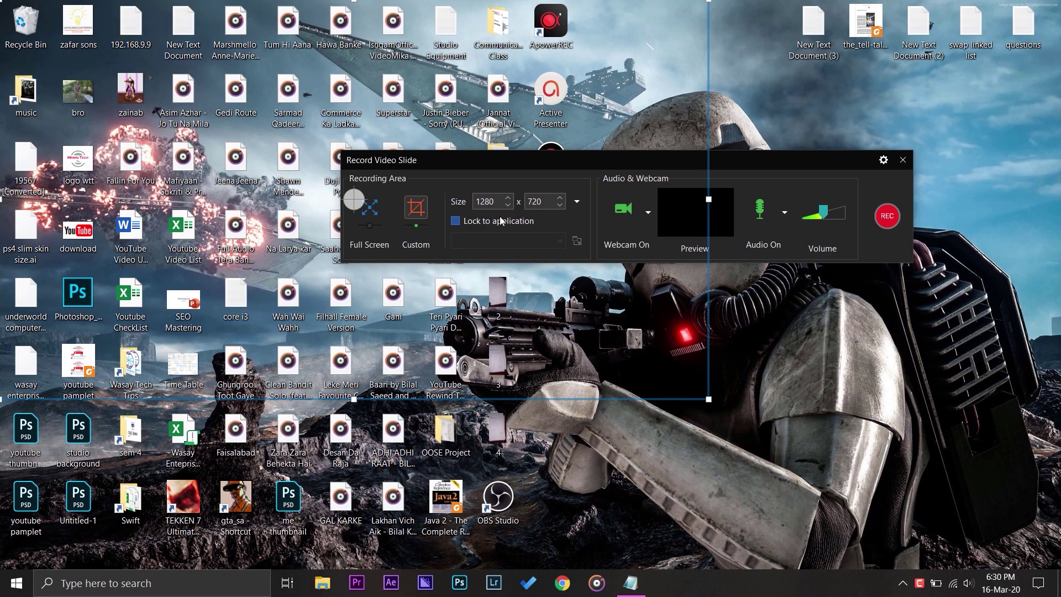
left_click(509, 198)
left_click(508, 198)
left_click(508, 198)
left_click(508, 198)
type("1920")
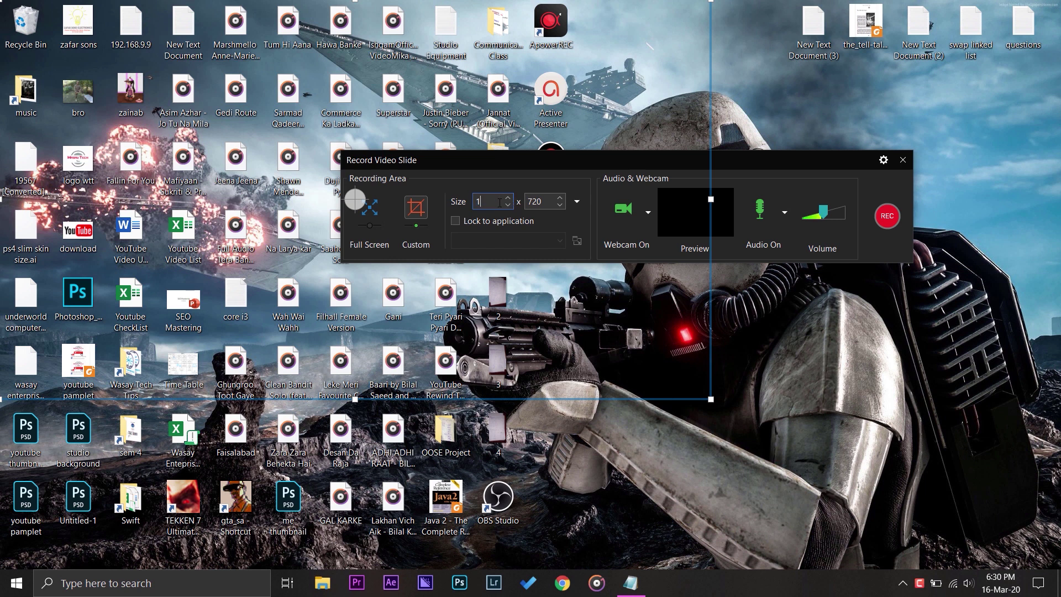
left_click(530, 200)
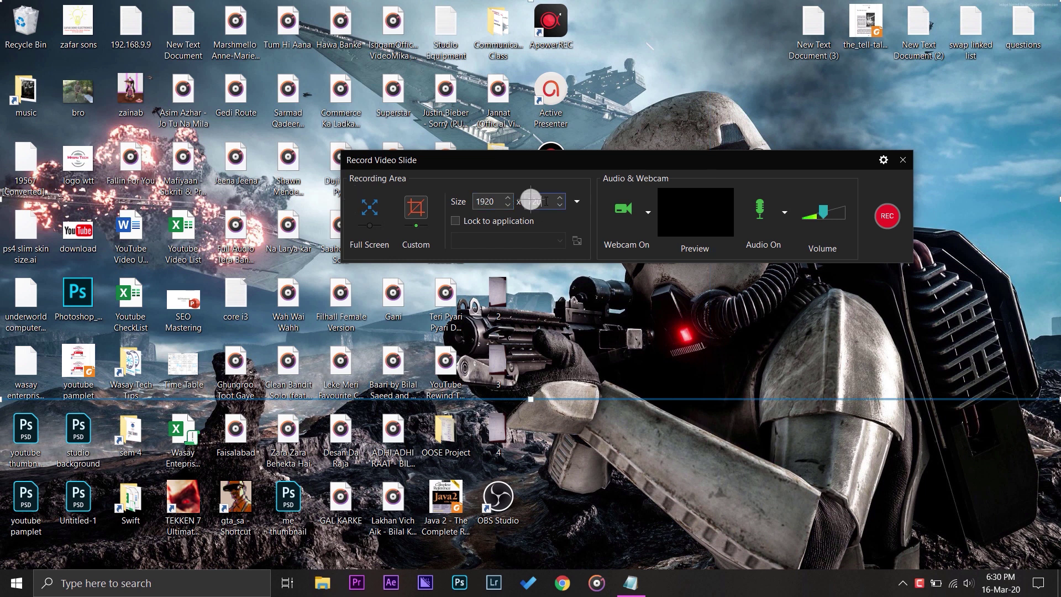
key("BackSpace")
type("1080")
- Record the full screen without the microphone and start the recording
left_click(573, 219)
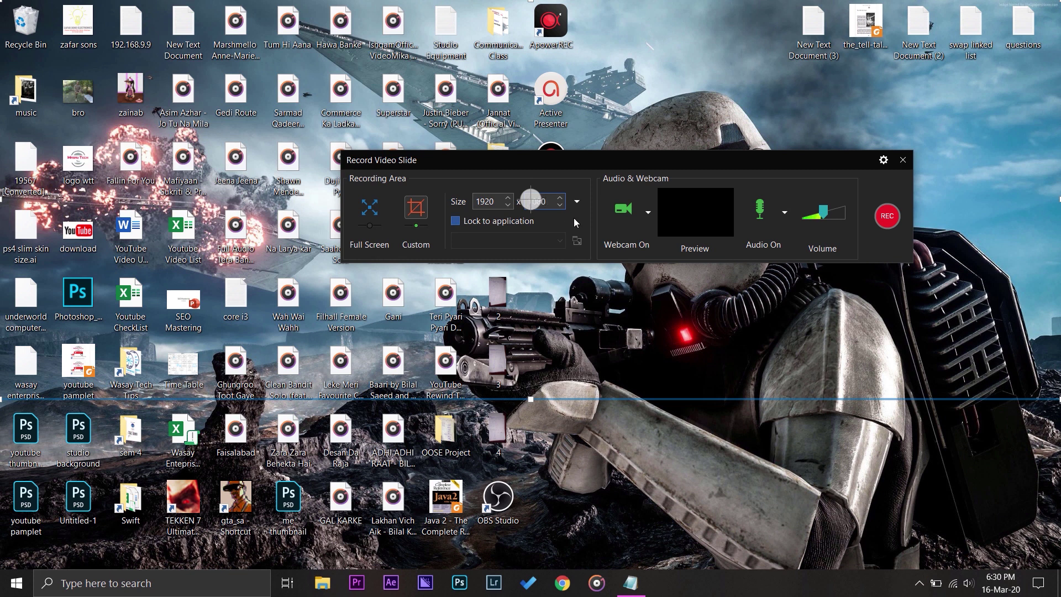
left_click(498, 221)
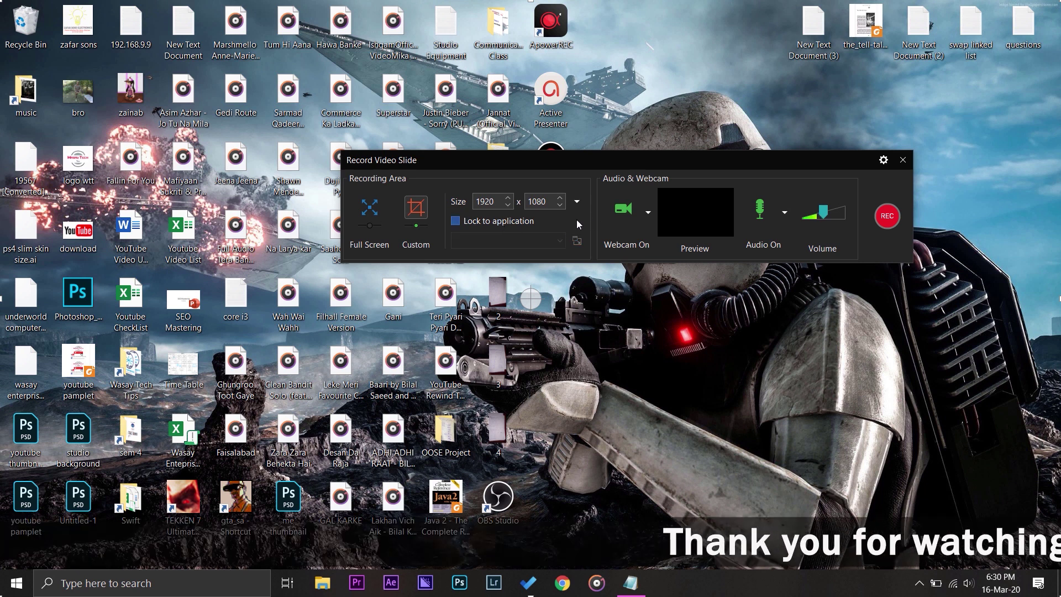
left_click(378, 208)
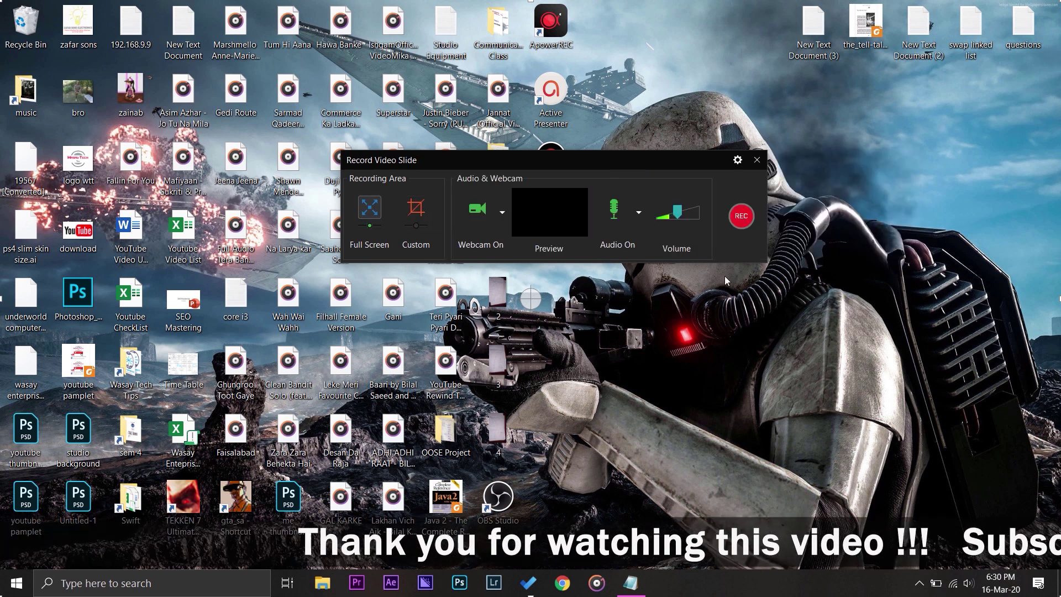
left_click(639, 214)
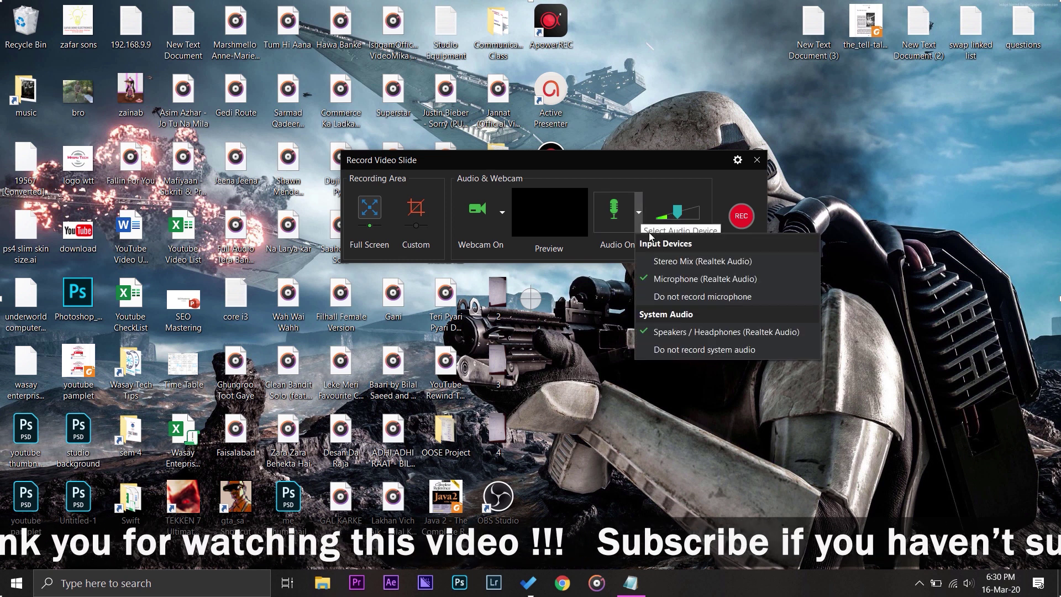
left_click(689, 297)
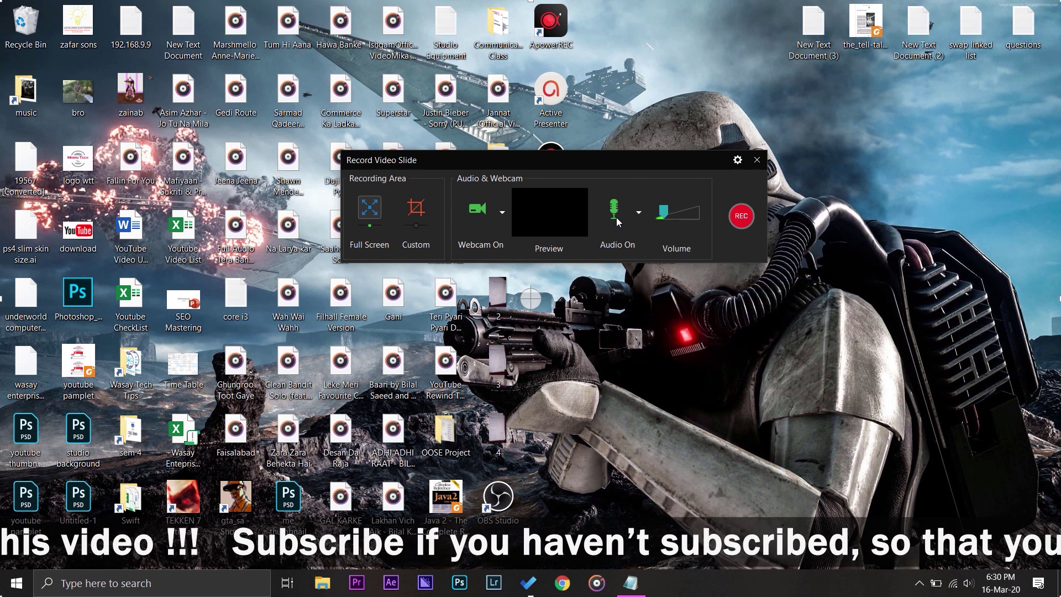
left_click(741, 215)
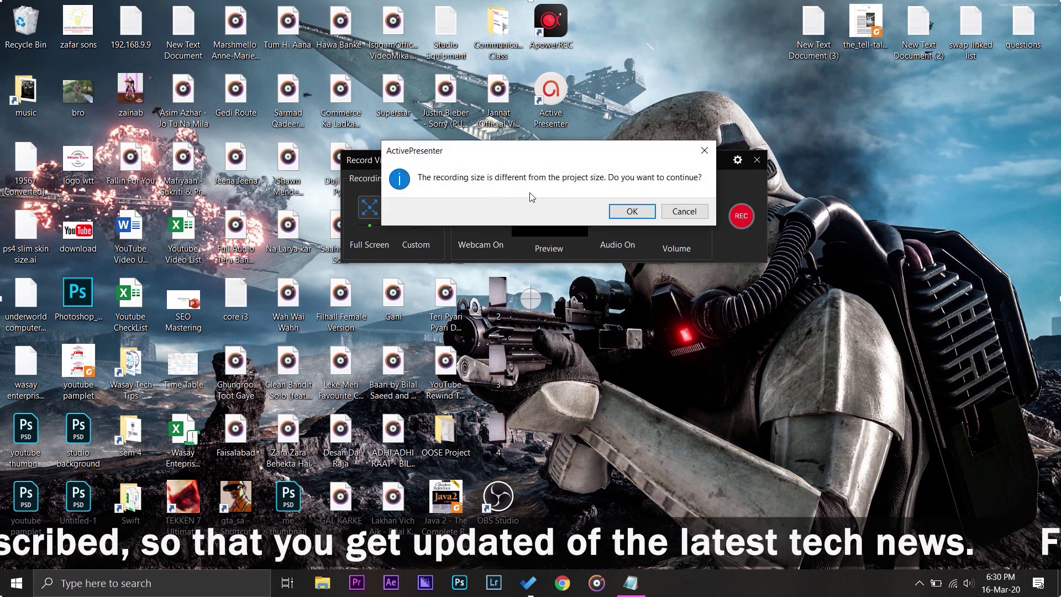
- Accept the size warning, refresh the desktop while recording, then pause and stop the capture
left_click(632, 211)
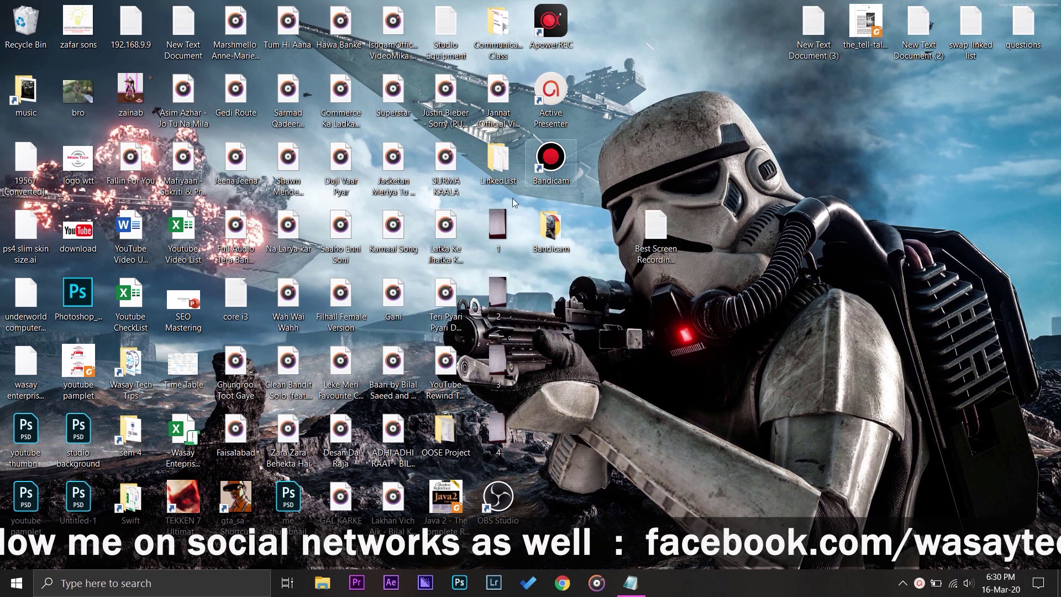
right_click(752, 200)
left_click(807, 258)
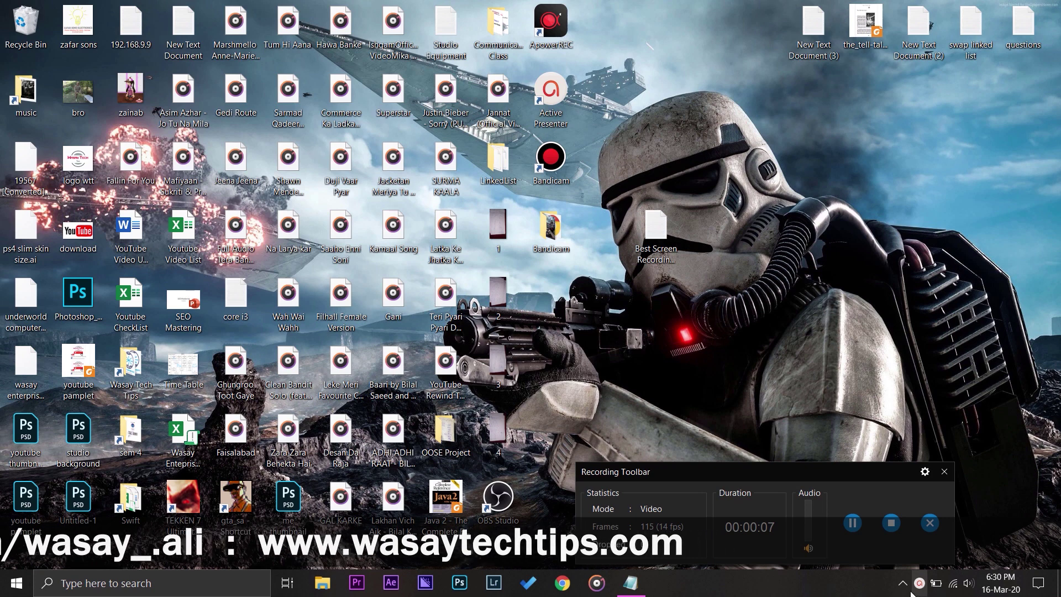
left_click(852, 522)
left_click(884, 530)
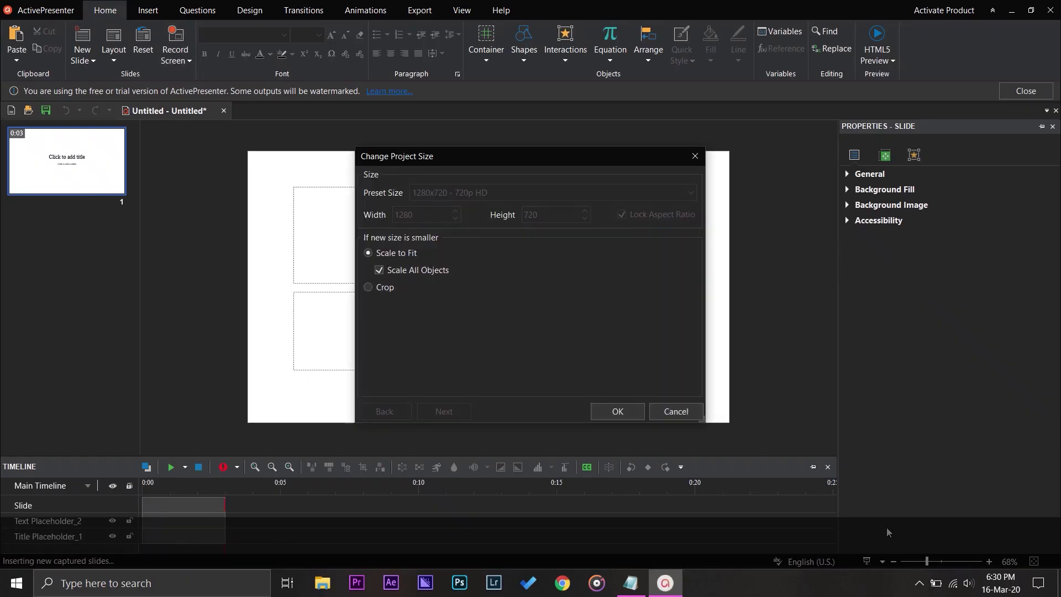
- Keep the project size to insert the capture as slide 2 and play it back
left_click(617, 410)
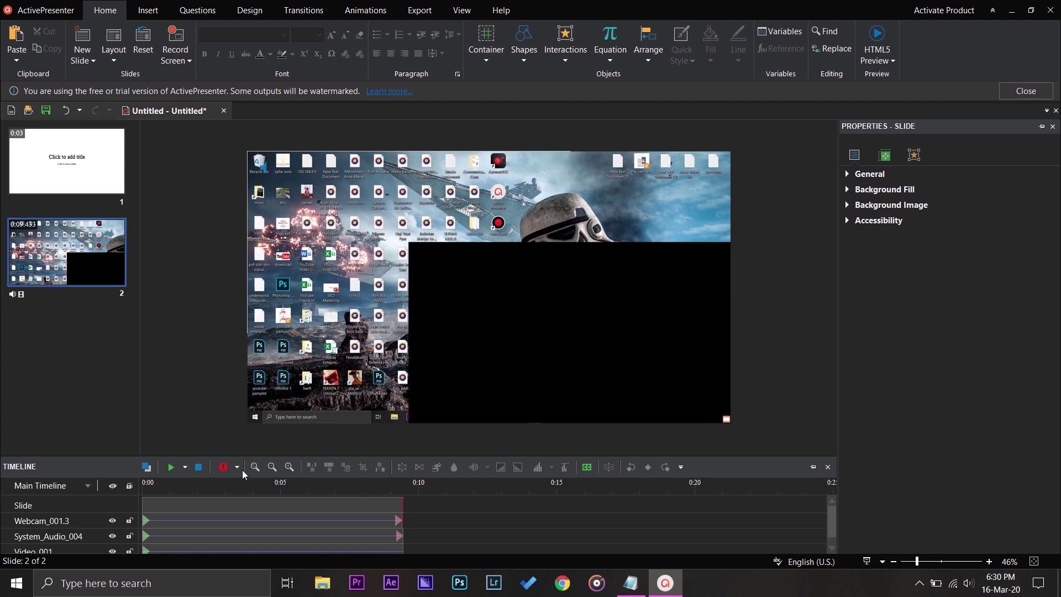
left_click(172, 467)
left_click(204, 491)
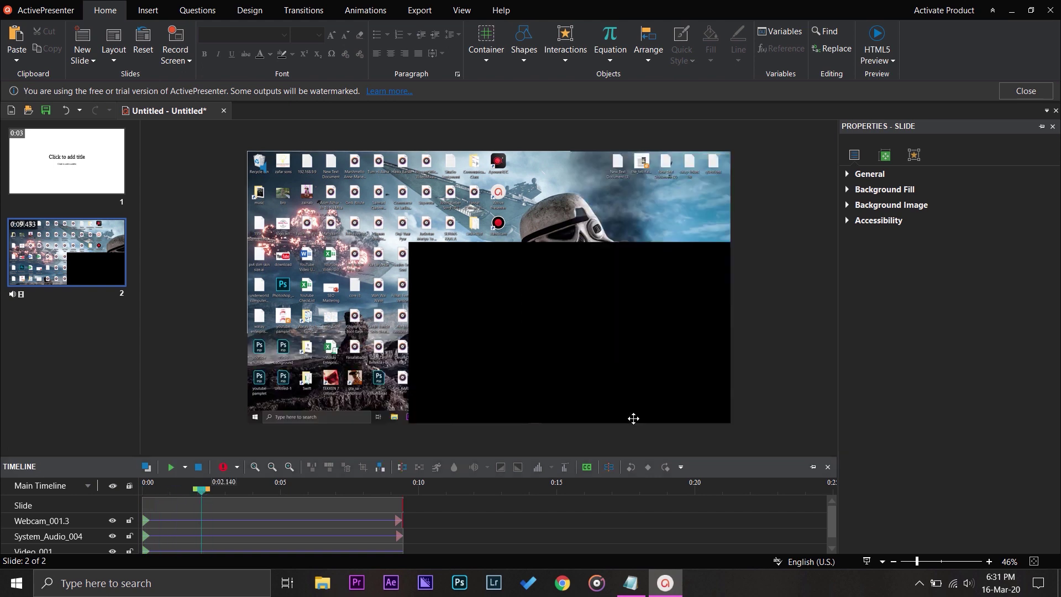
- Delete the black Webcam_001.3 clip and scrub the timeline to around 0:07–0:08
left_click(475, 373)
key("Delete")
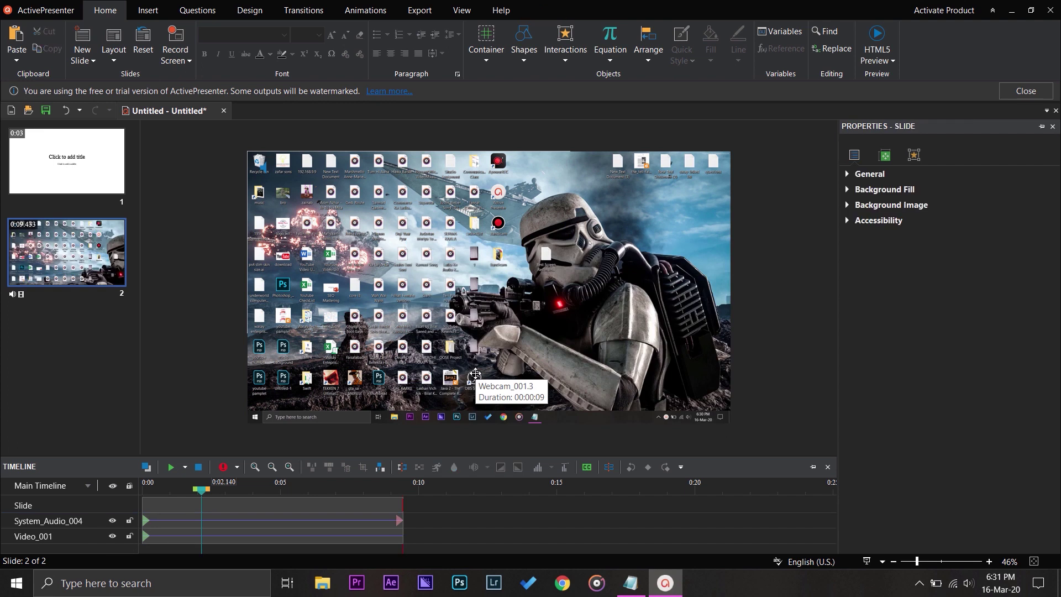
left_click_drag(203, 493, 374, 490)
left_click_drag(297, 499, 340, 497)
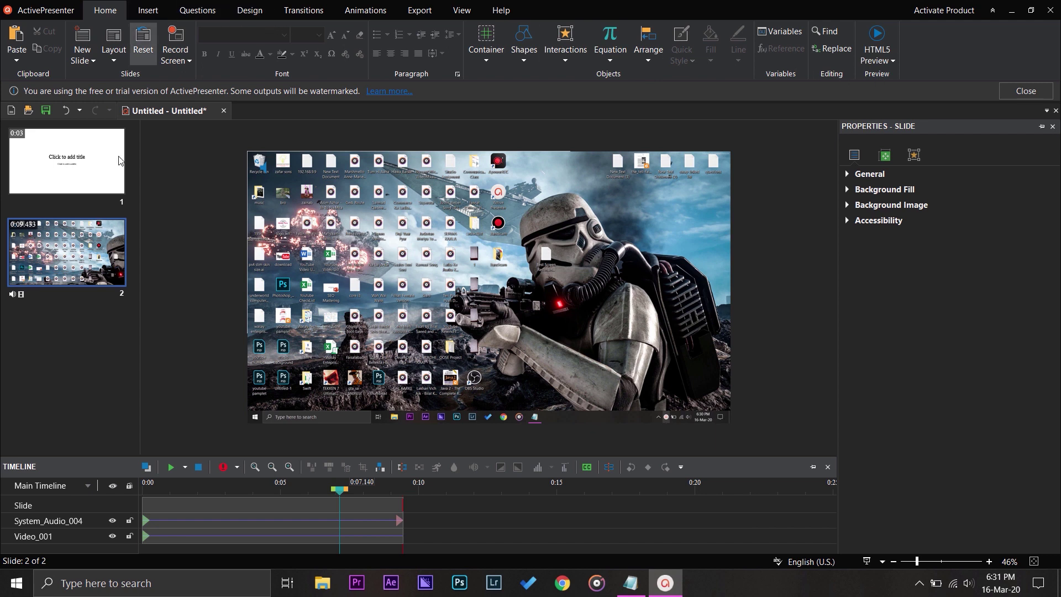
- Set the video export width to 1920, giving a 1920×1080 output
right_click(74, 284)
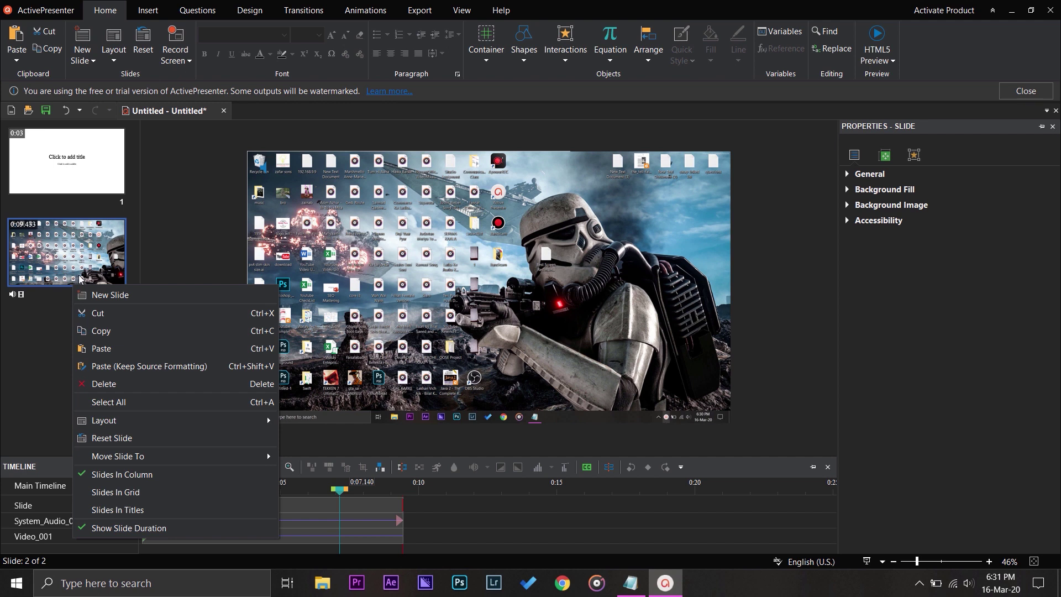
left_click(29, 41)
left_click(425, 15)
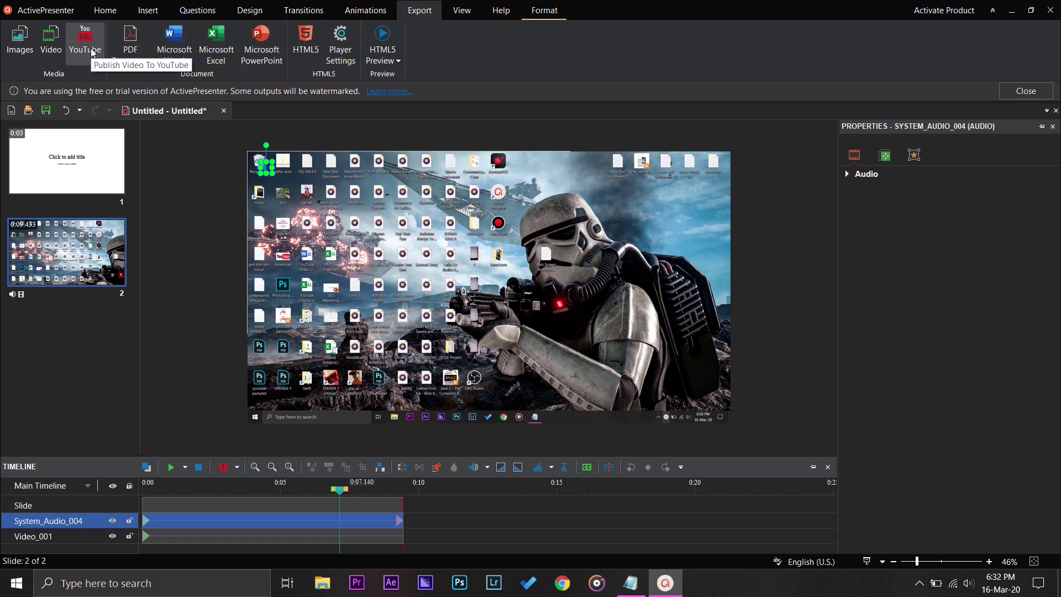
left_click(49, 48)
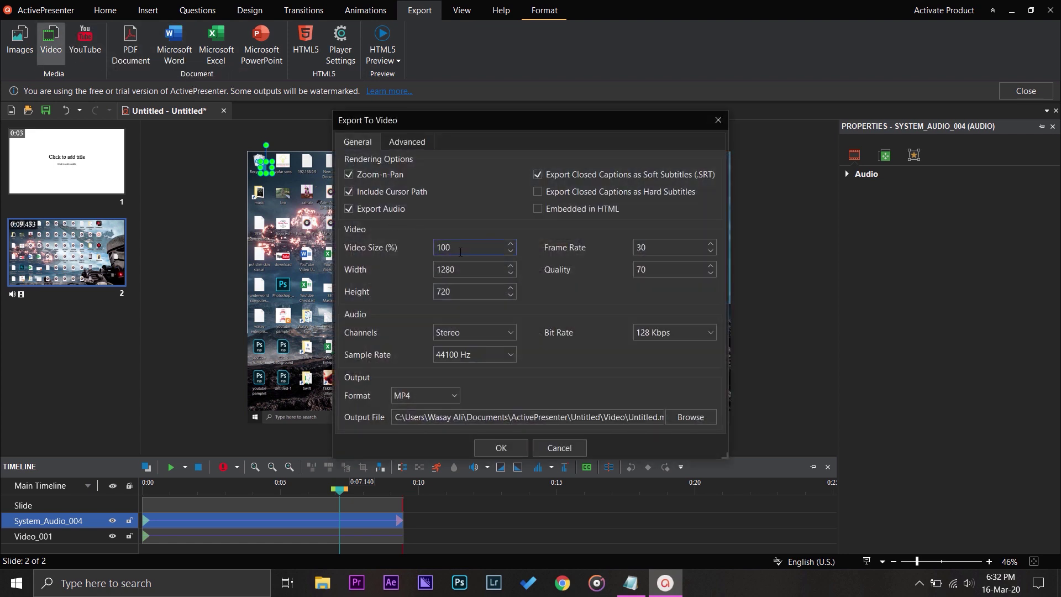
double_click(504, 275)
type("1920")
left_click(490, 294)
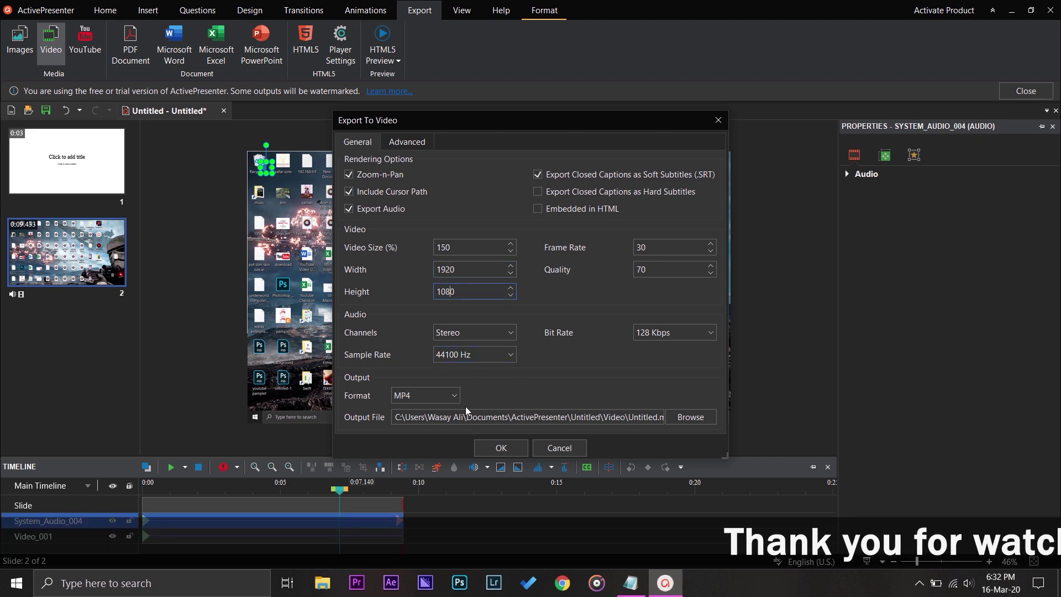
- Save the video as Untitled on the Desktop and start the MP4 export
left_click(691, 417)
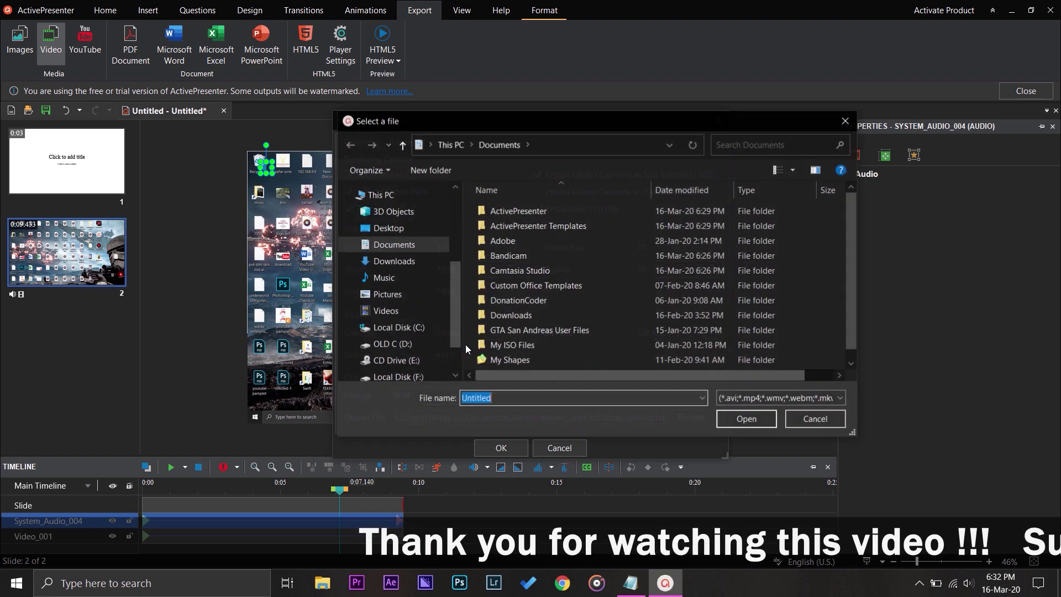
left_click(720, 421)
left_click(508, 452)
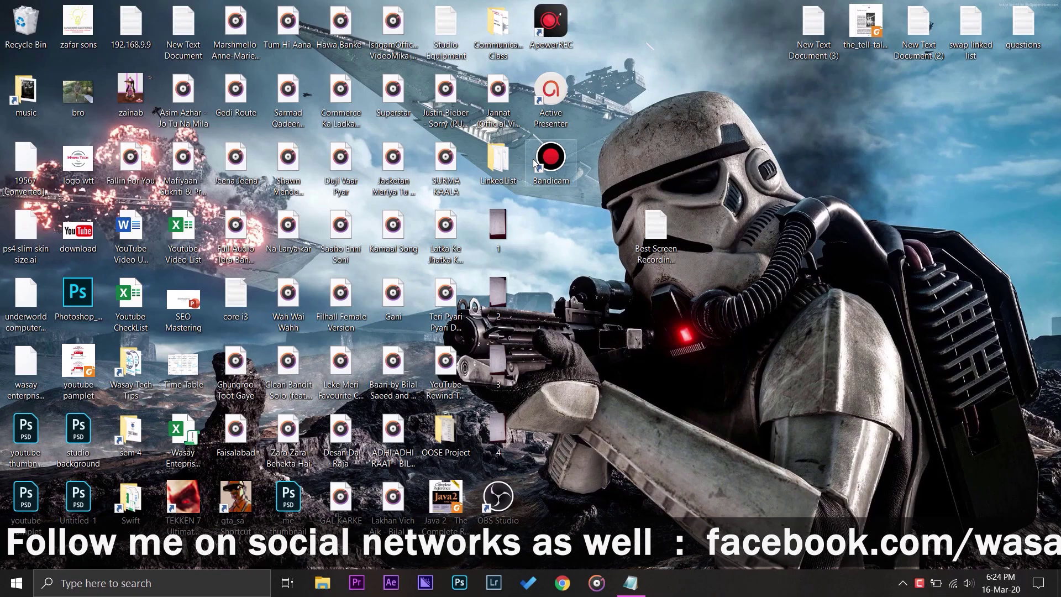
- Launch Bandicam, select the whole screen, switch to Fullscreen mode and start recording Display 1
double_click(547, 161)
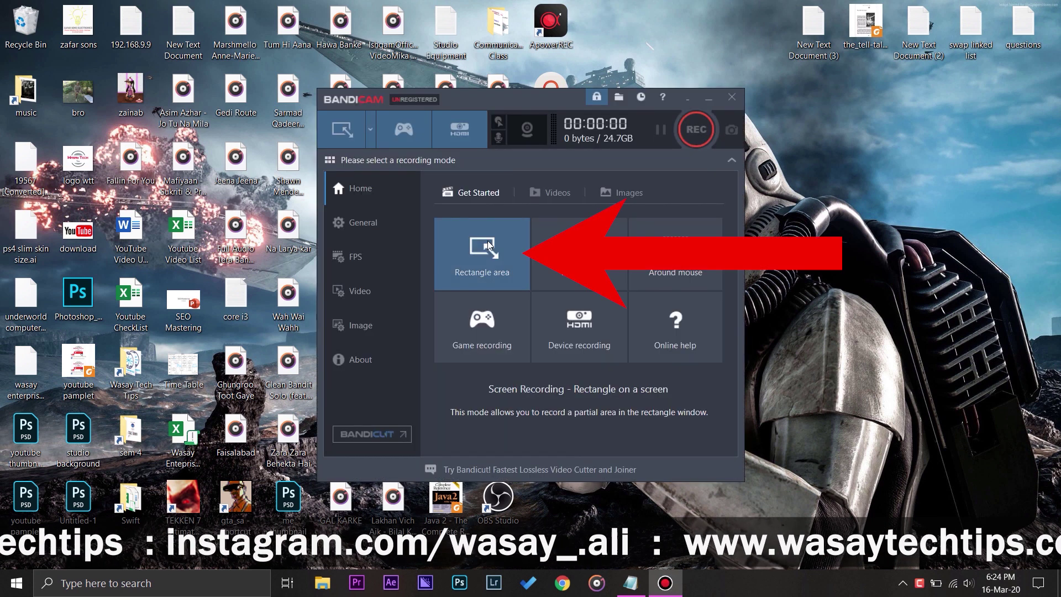
left_click(487, 241)
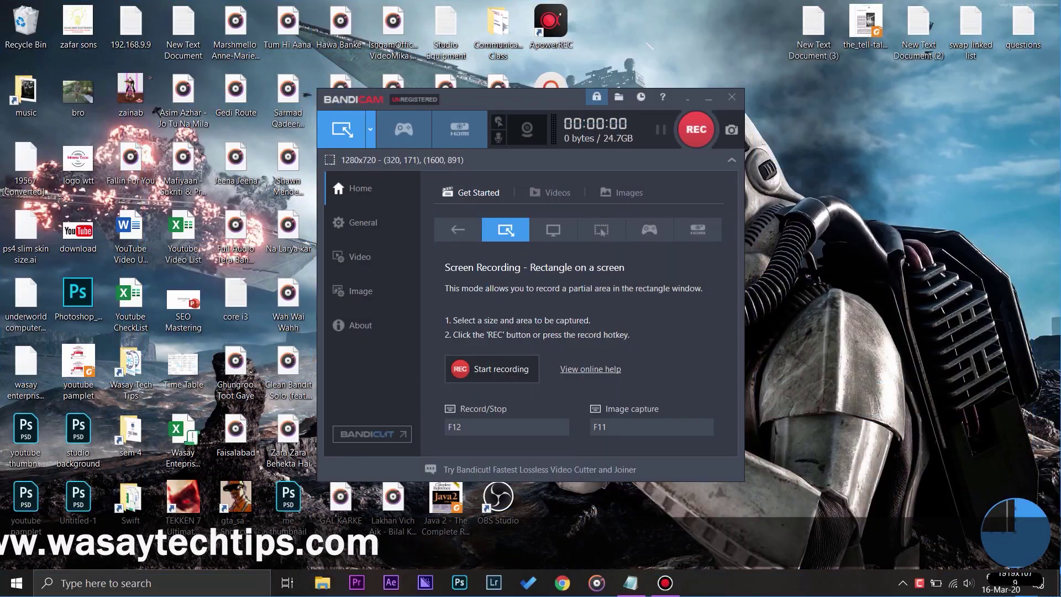
left_click(1054, 587)
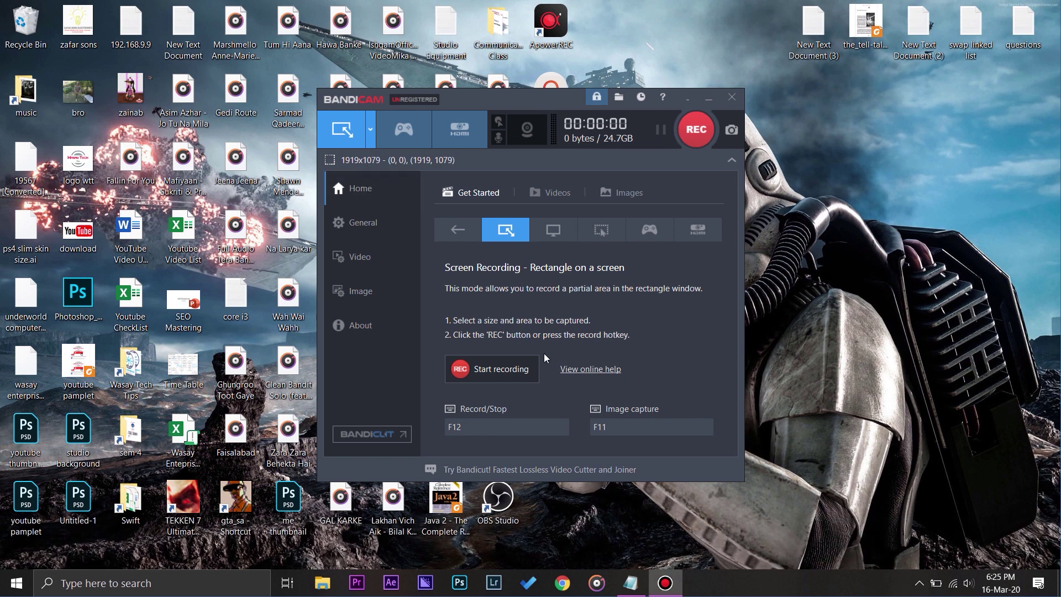
left_click(559, 237)
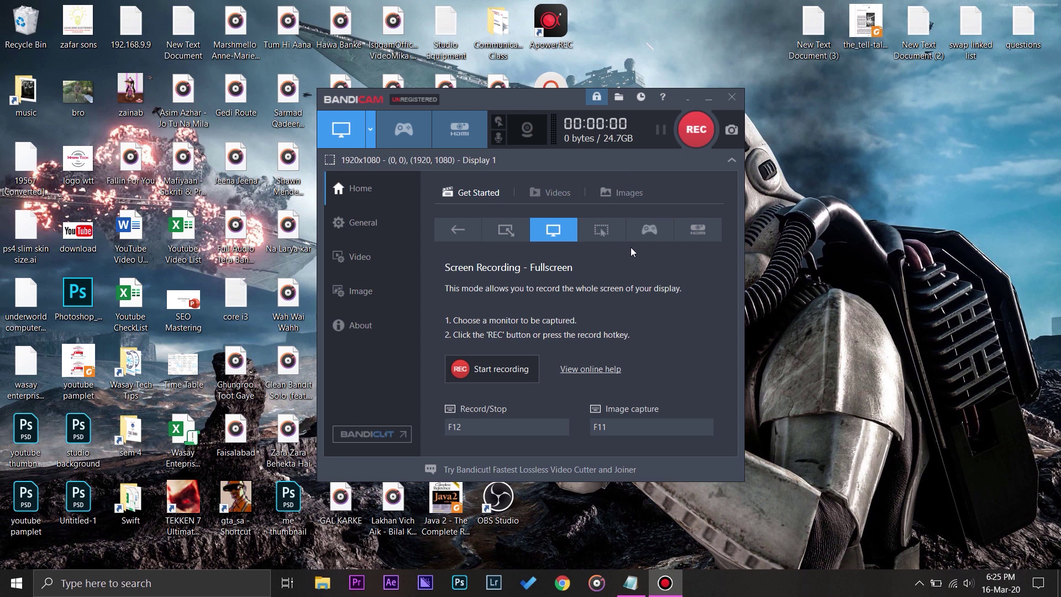
left_click(684, 145)
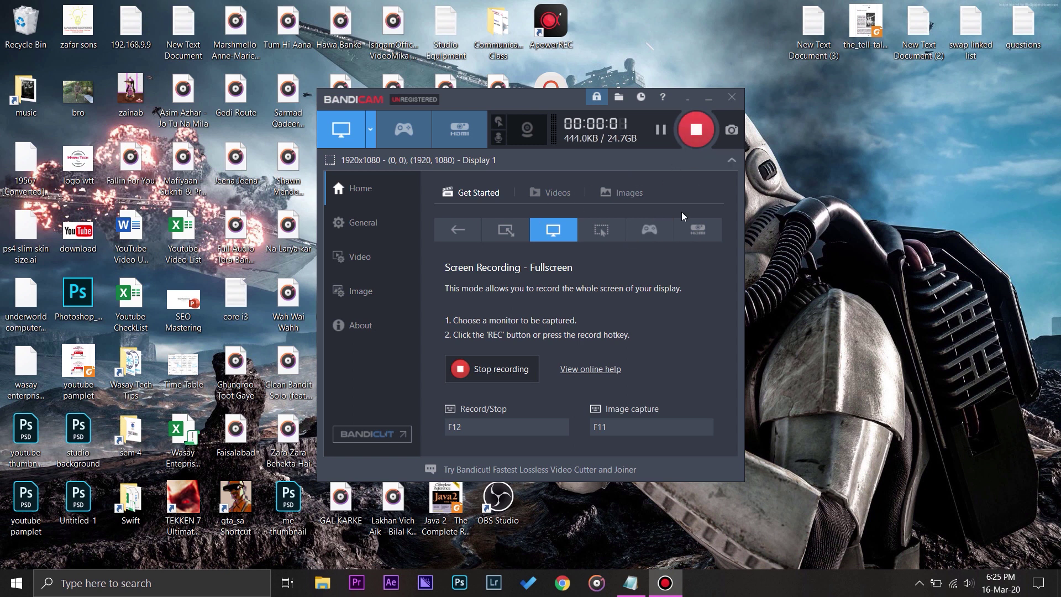
- Minimize Bandicam and locate the recorded video in the Documents\Bandicam folder
left_click(708, 97)
right_click(710, 102)
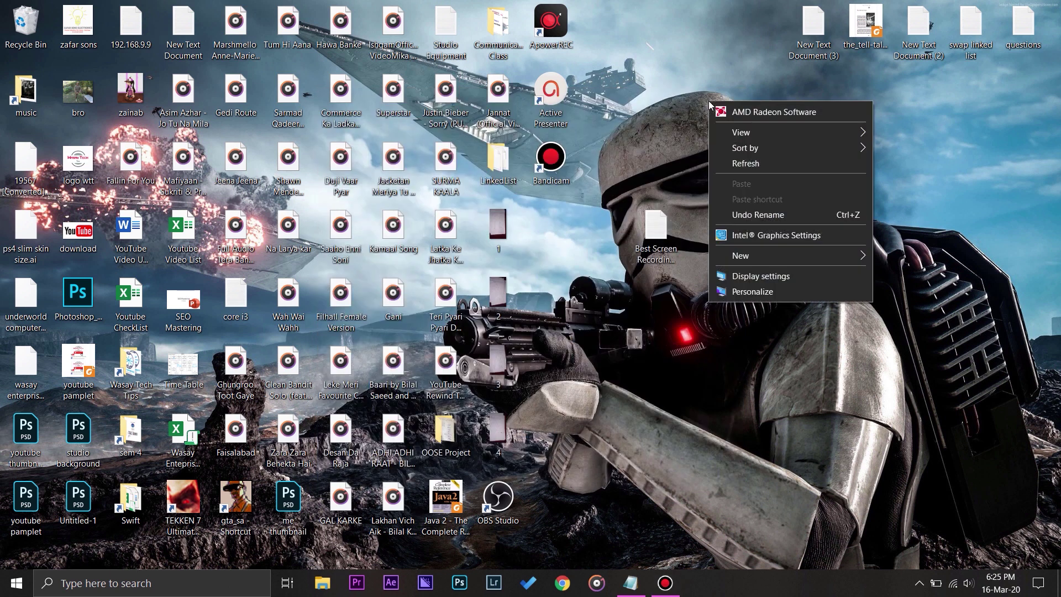
left_click(769, 164)
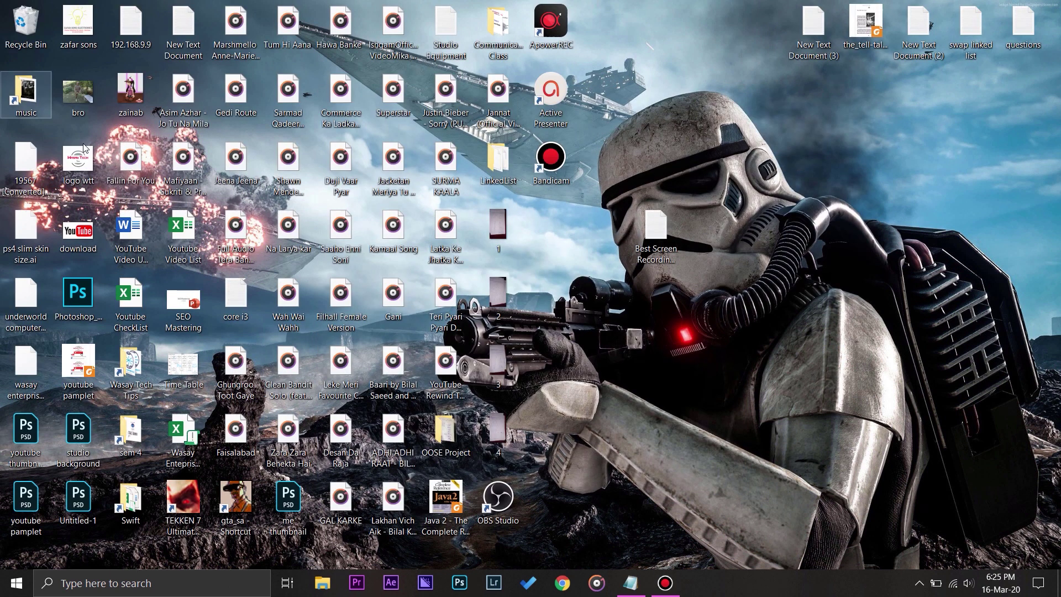
left_click(322, 583)
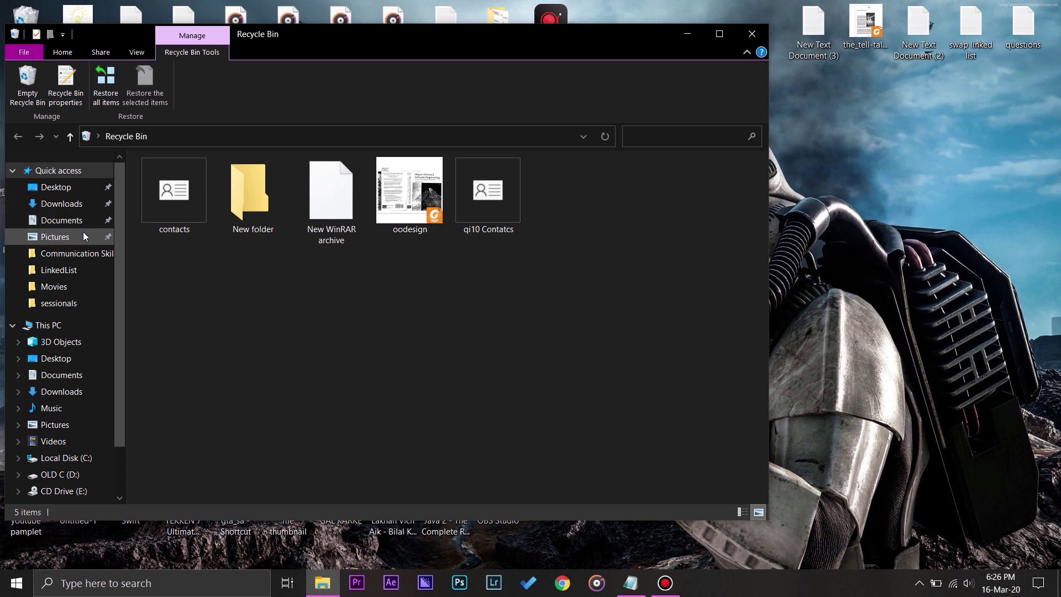
left_click(55, 220)
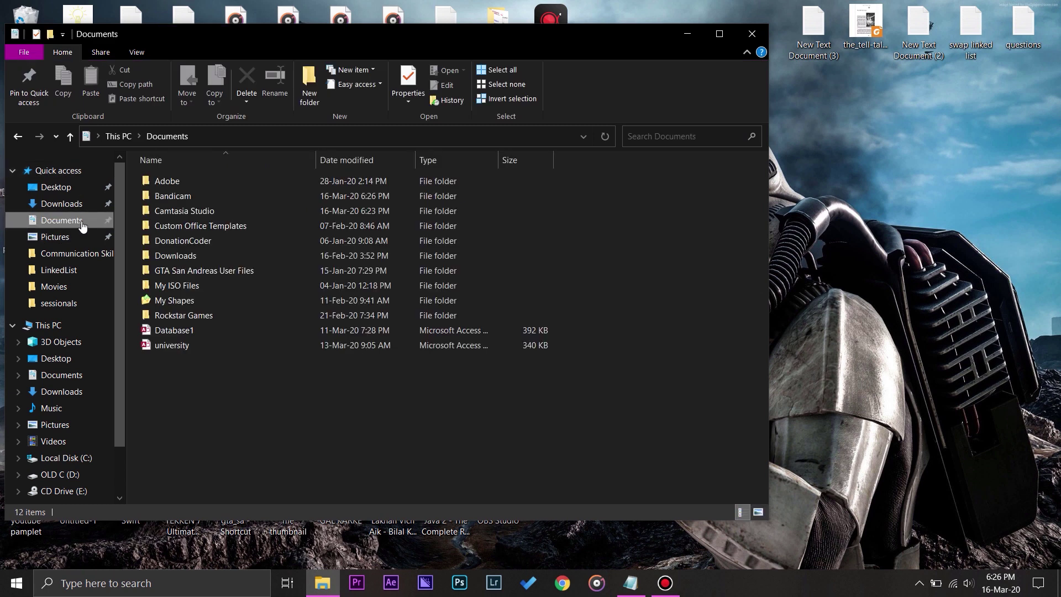
double_click(253, 196)
left_click(203, 214)
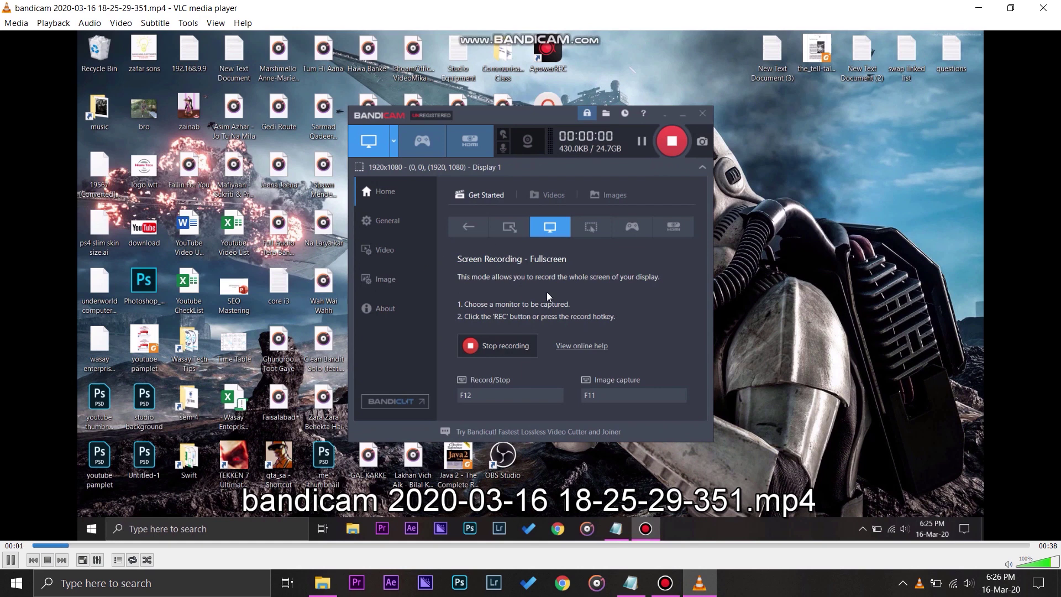
key("alt+F4")
- Check the video's Details show 1920×1080 at 9.93 frames/second, then close Properties and Explorer
right_click(176, 207)
left_click(224, 555)
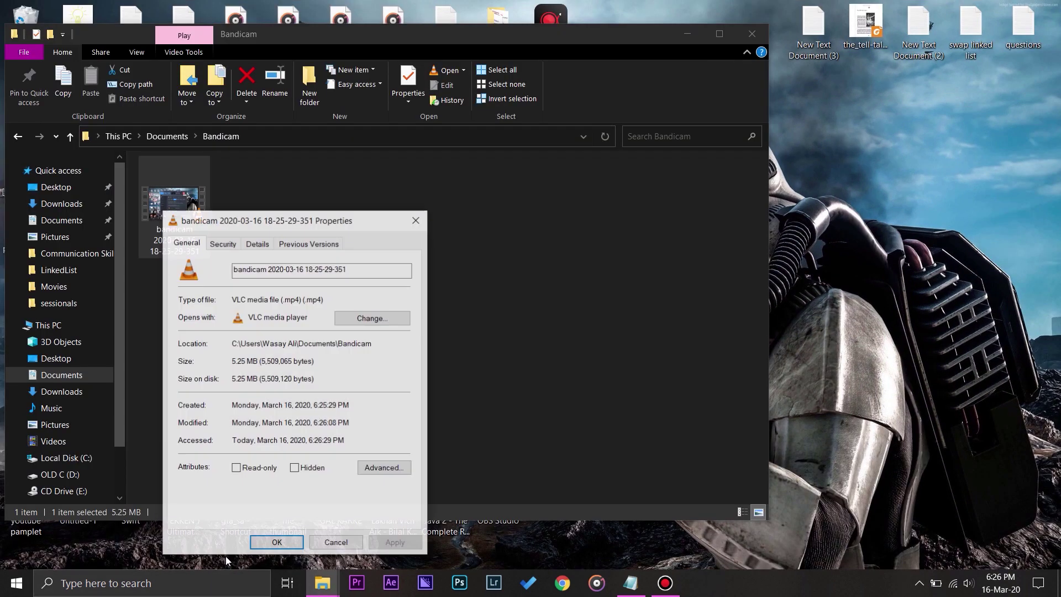
left_click(258, 243)
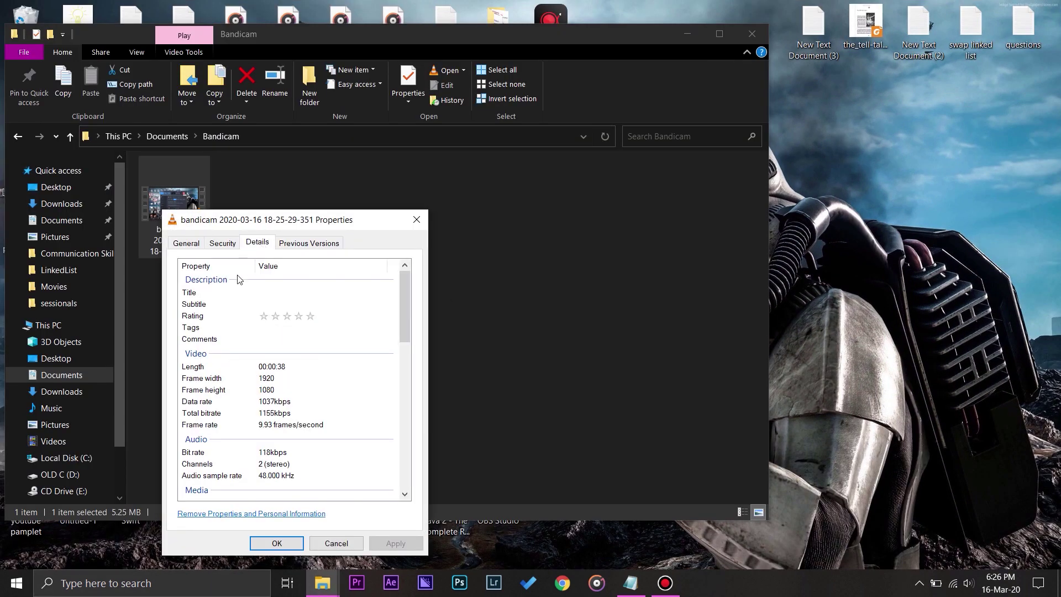
left_click(259, 379)
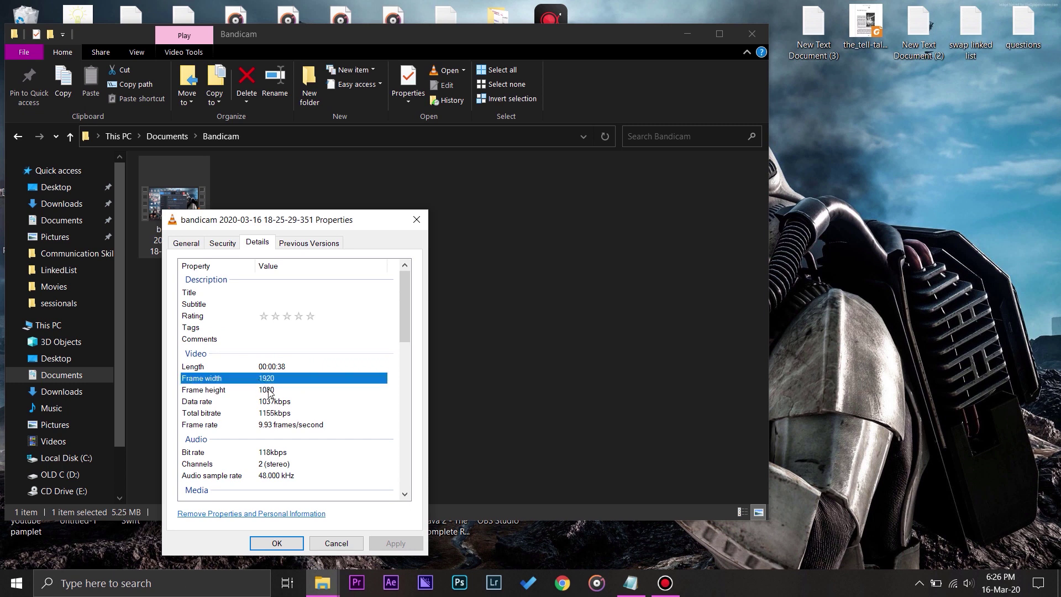
left_click(275, 425)
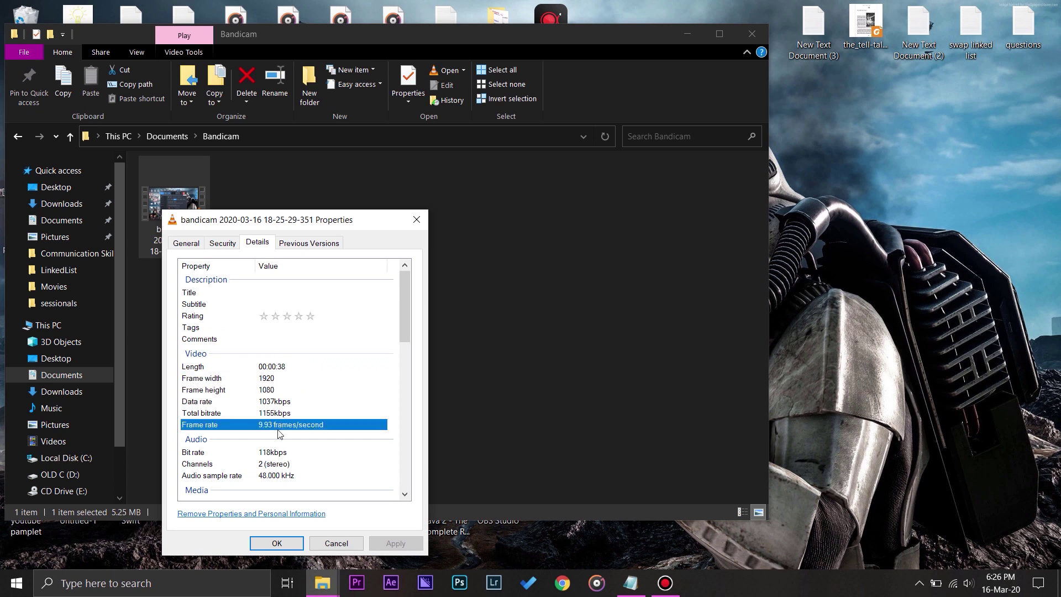
left_click(278, 543)
left_click(275, 266)
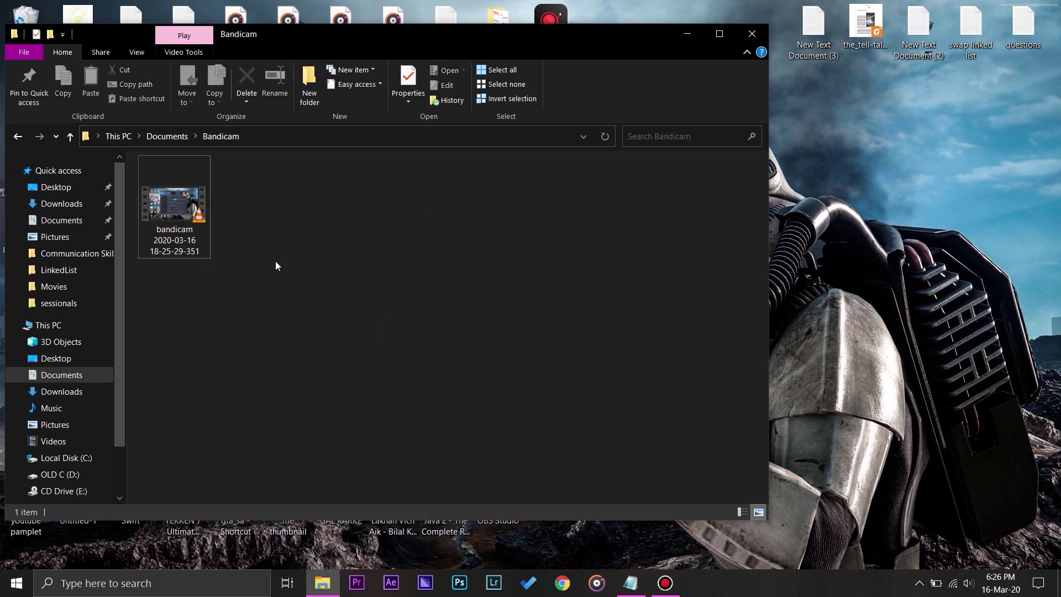
left_click(752, 34)
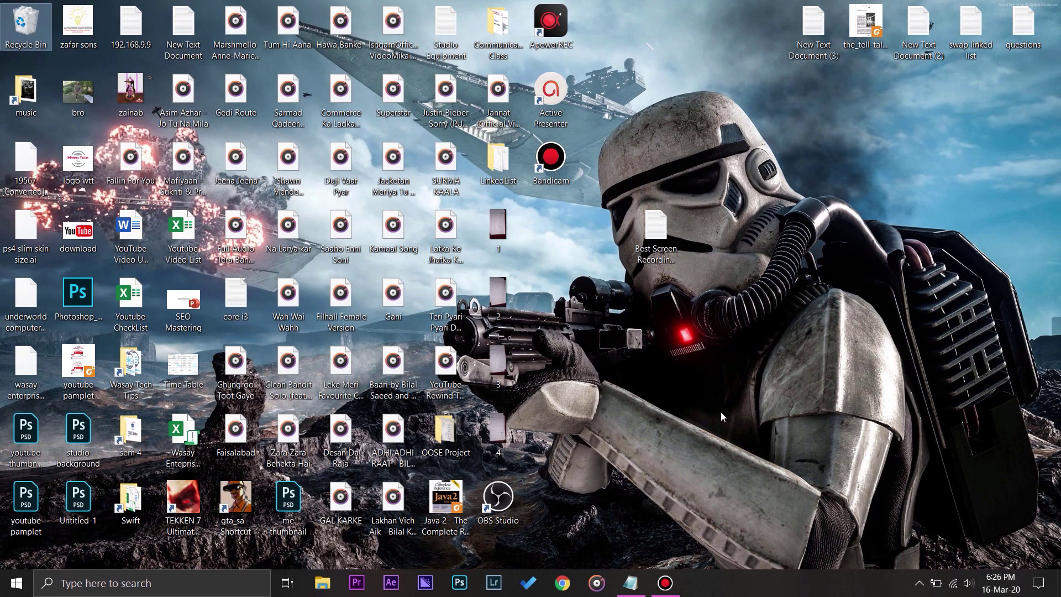
- Search Windows for 'xbox' and launch Xbox Game Bar
left_click(665, 583)
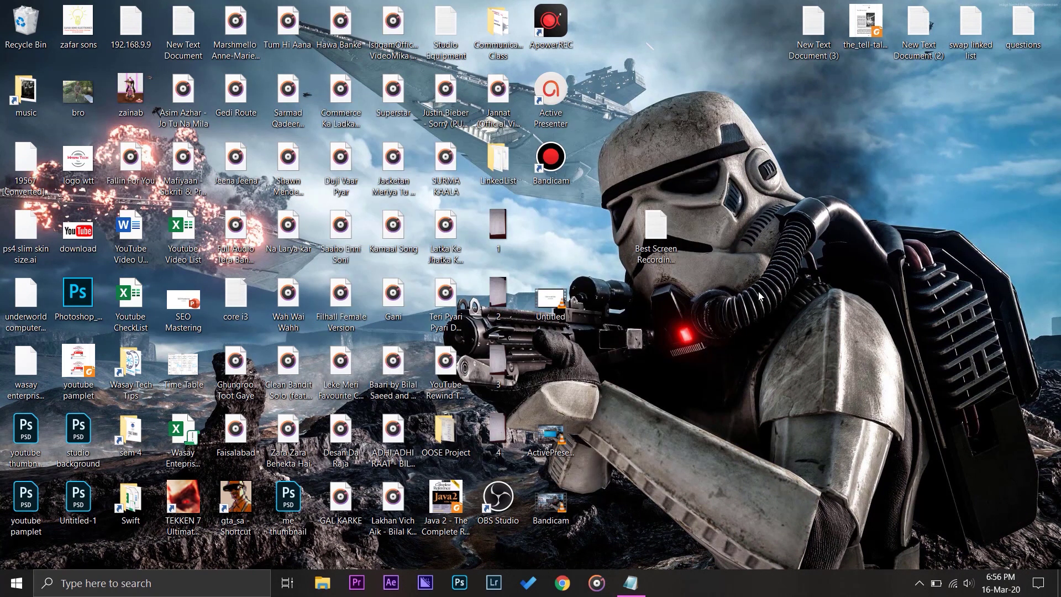
left_click(160, 589)
type("xbox")
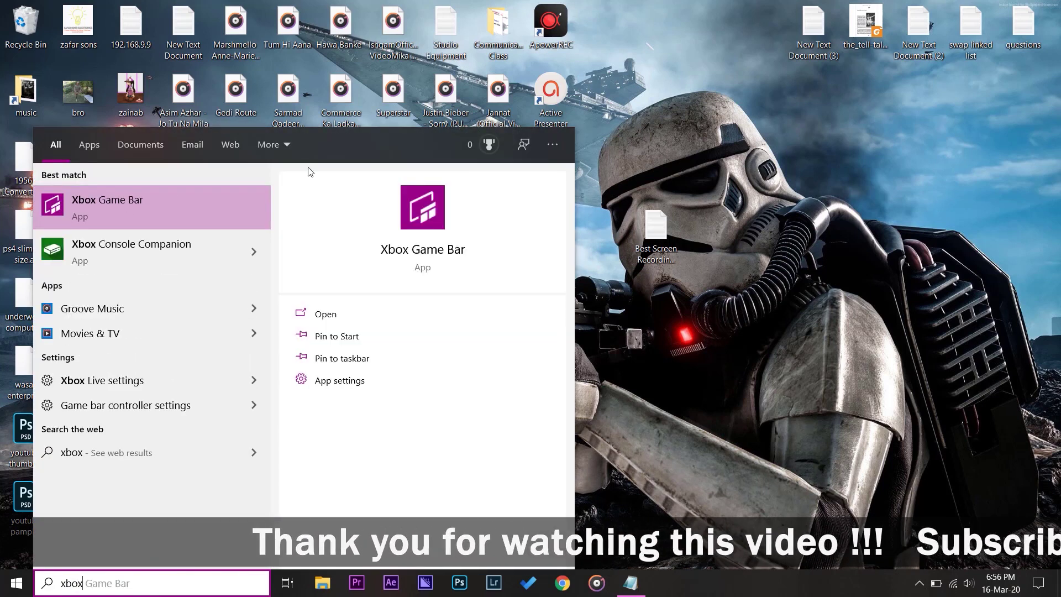
left_click(190, 213)
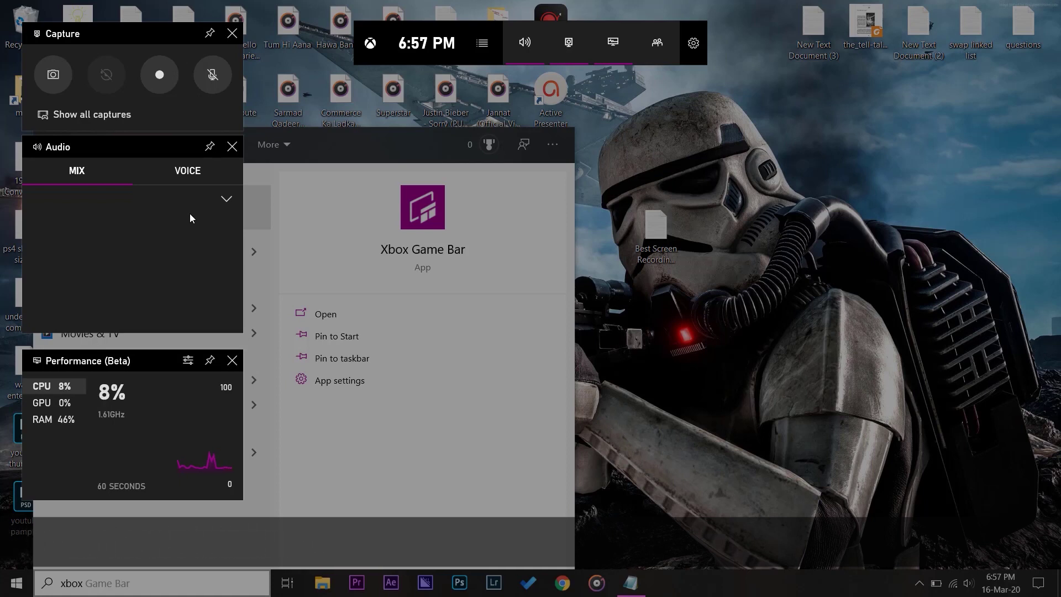
- Browse the Accounts, Shortcuts, Personalization and Capturing settings pages, then start recording with Win+Alt+R
left_click(693, 43)
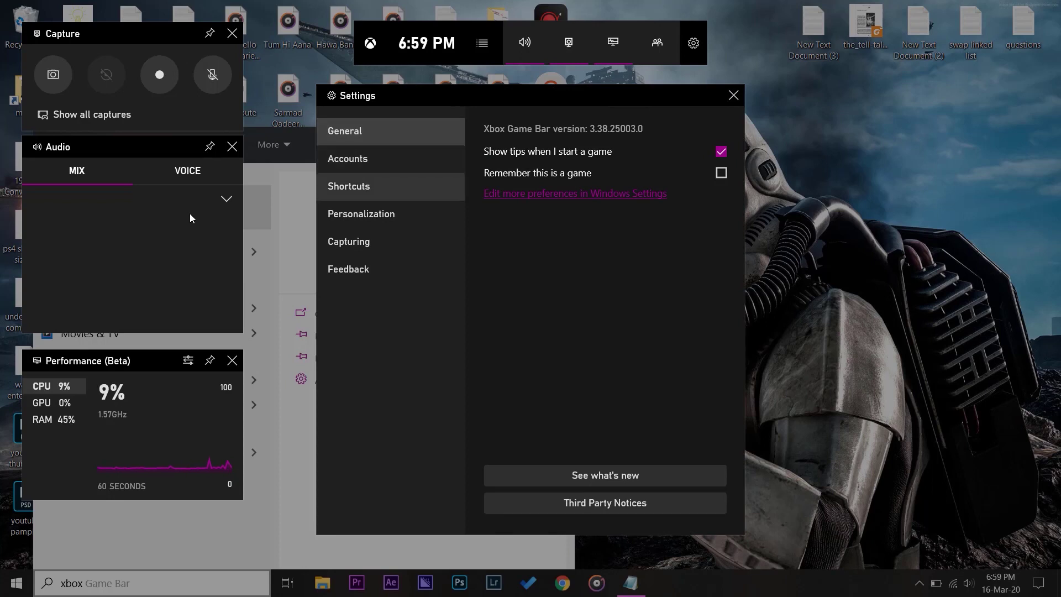
left_click(348, 159)
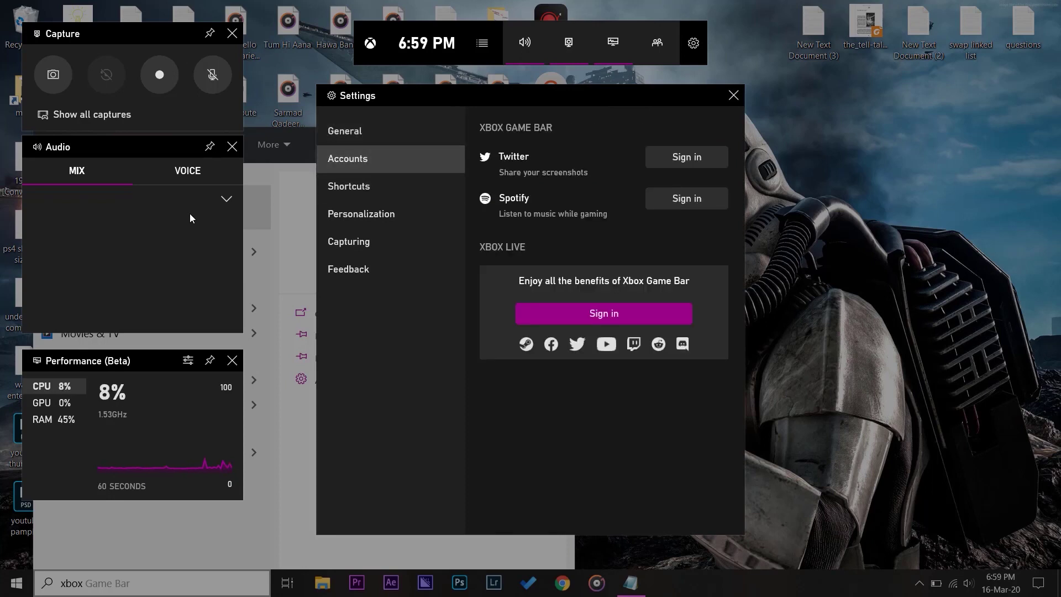
left_click(348, 186)
scroll(605, 304, "down", 2)
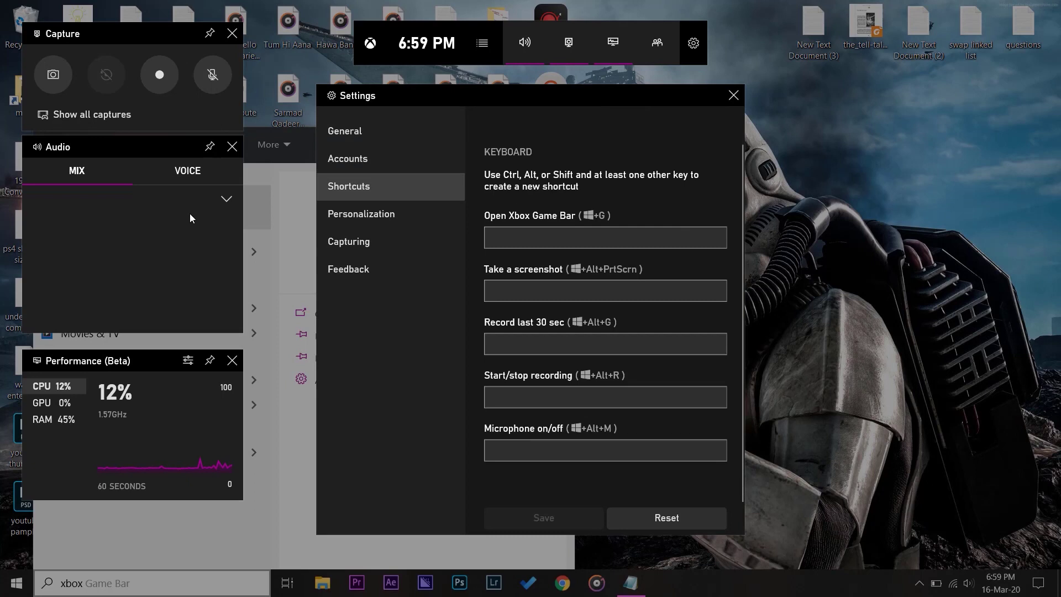
left_click(361, 214)
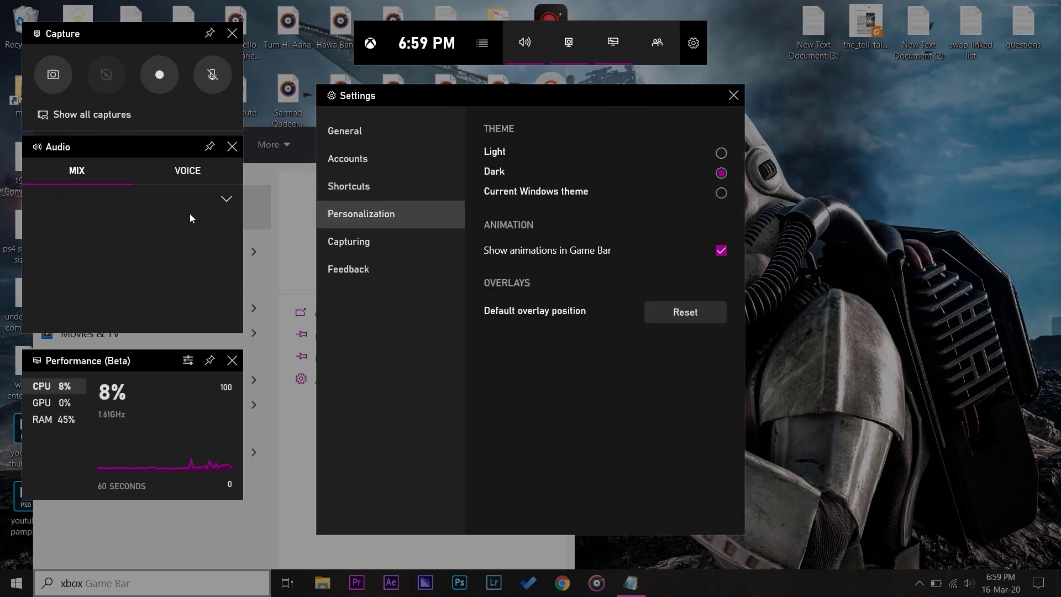
left_click(349, 241)
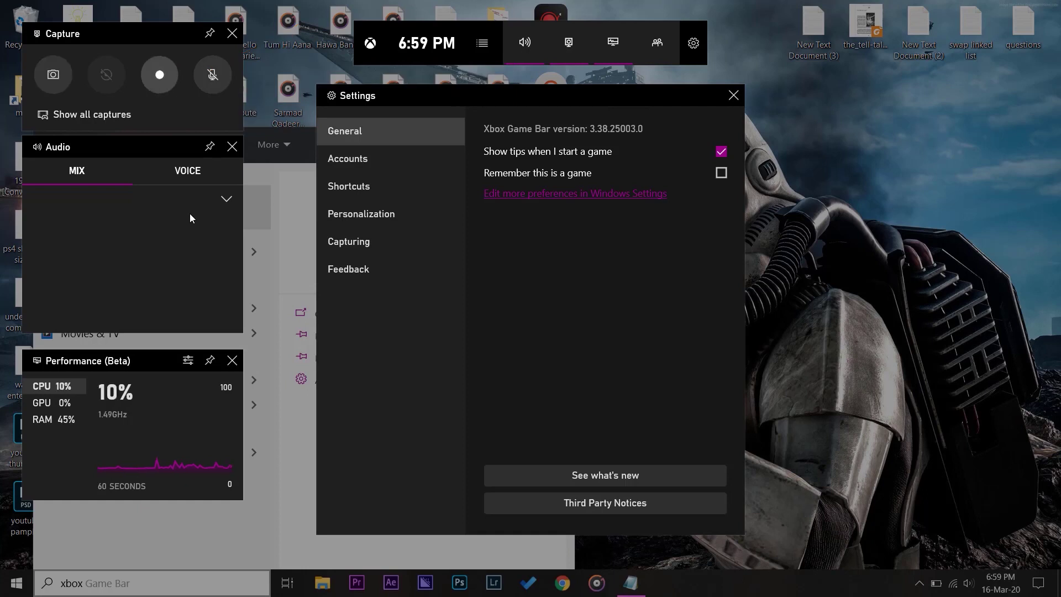
key("super+alt+r")
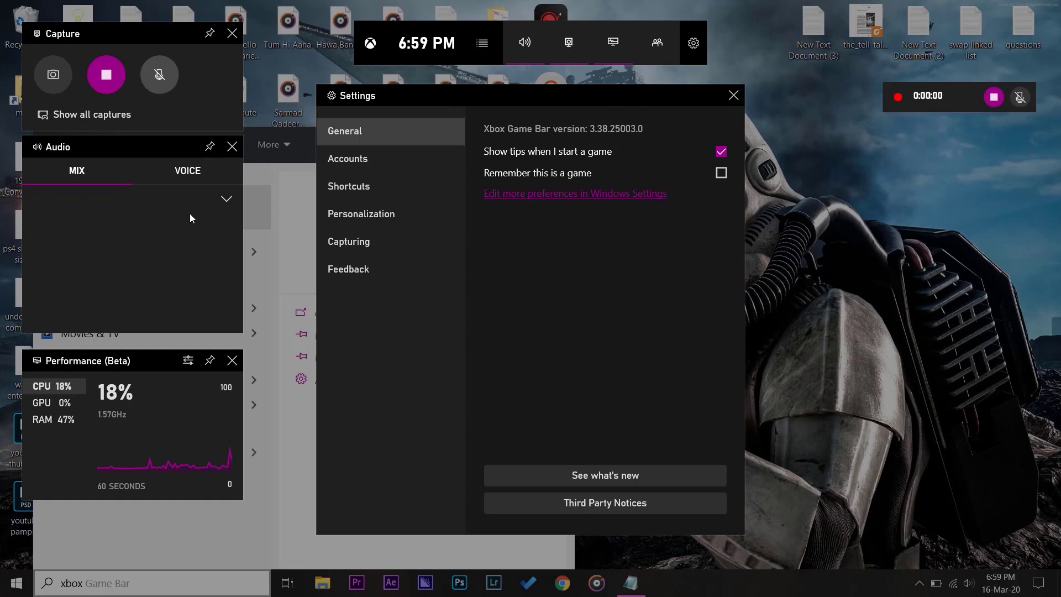